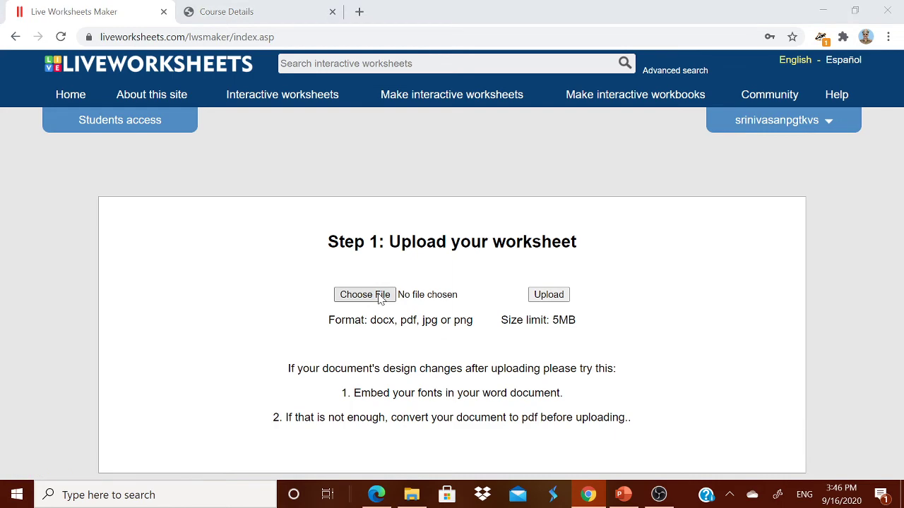
# Step: Choose ANIMALS.pdf from the live worksheets folder and upload it as the worksheet
pyautogui.click(381, 295)
pyautogui.click(180, 124)
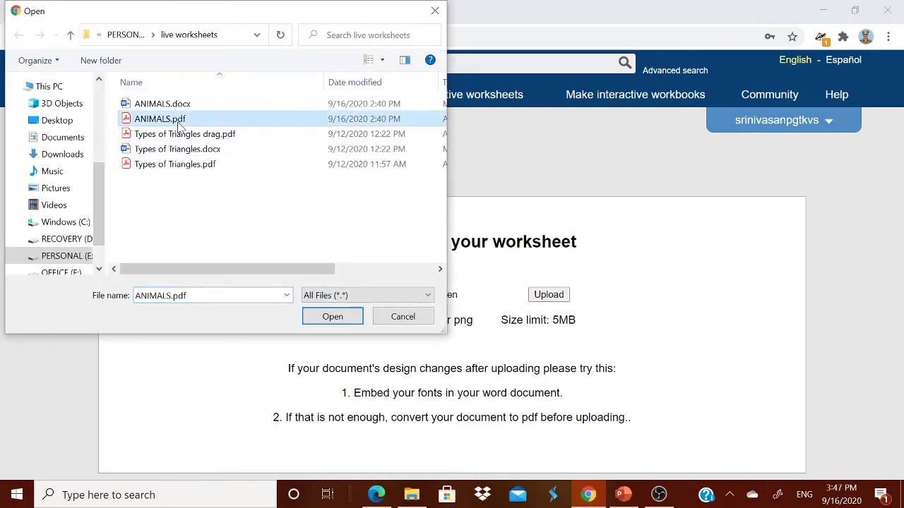
pyautogui.click(331, 316)
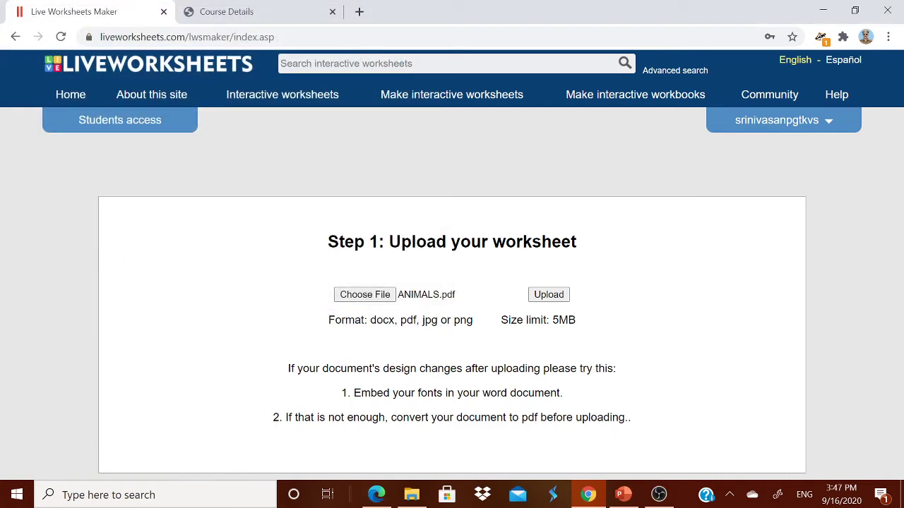
pyautogui.click(550, 296)
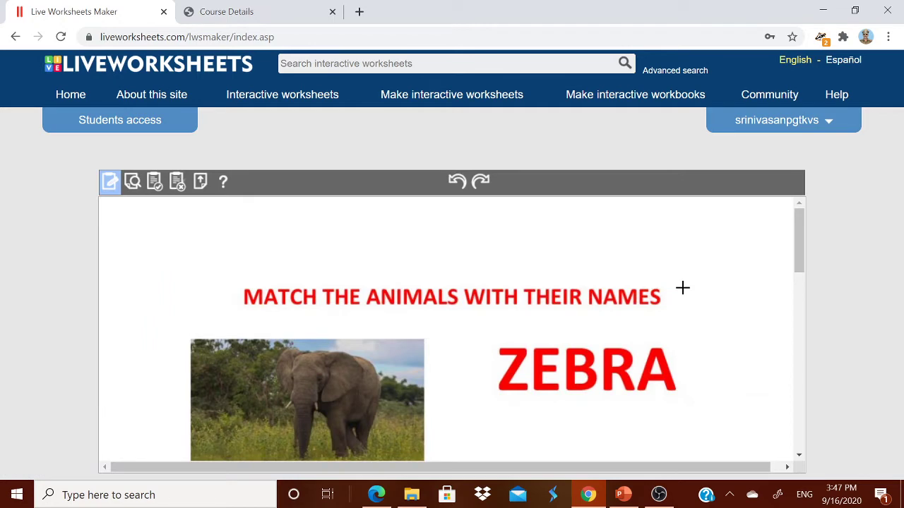
pyautogui.scroll(-10, 682, 287)
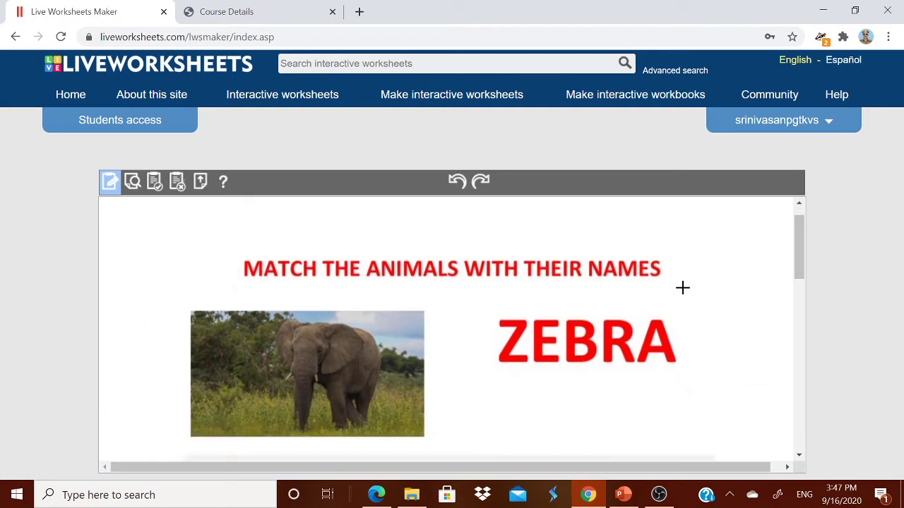
pyautogui.scroll(10, 682, 287)
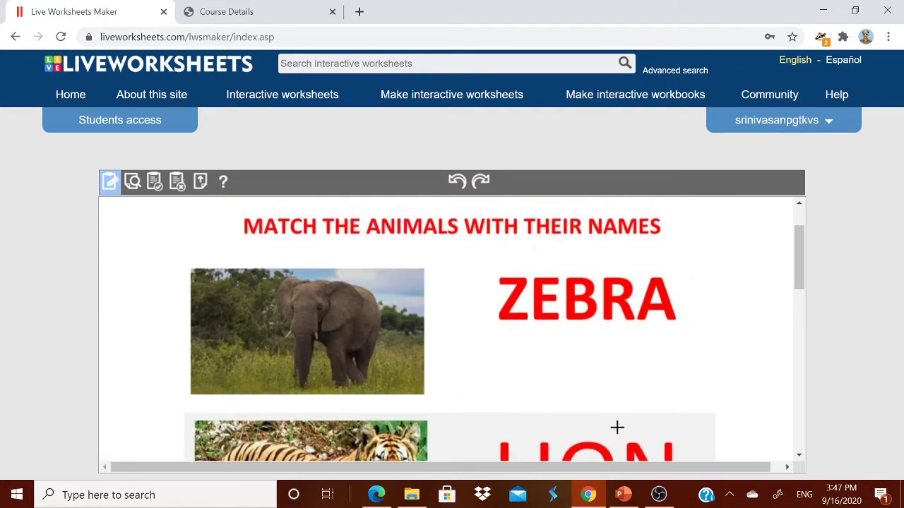
# Step: Switch to PowerPoint, read slide 5 on interactive matching questions in full-screen view, and return to the worksheet in Chrome
pyautogui.click(620, 497)
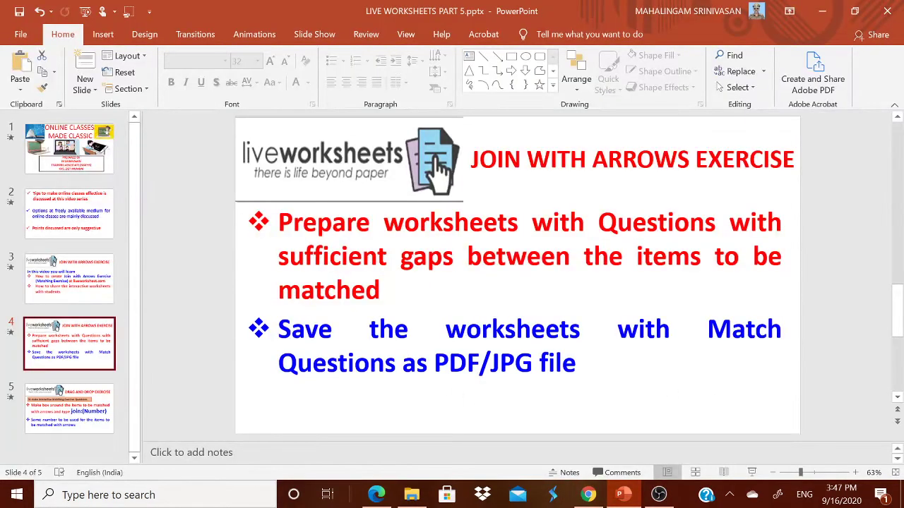
pyautogui.click(88, 428)
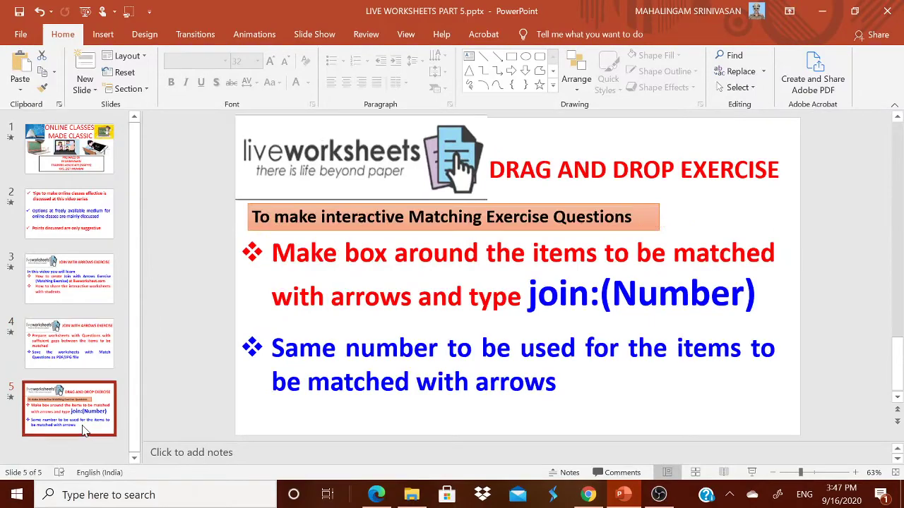
pyautogui.click(752, 472)
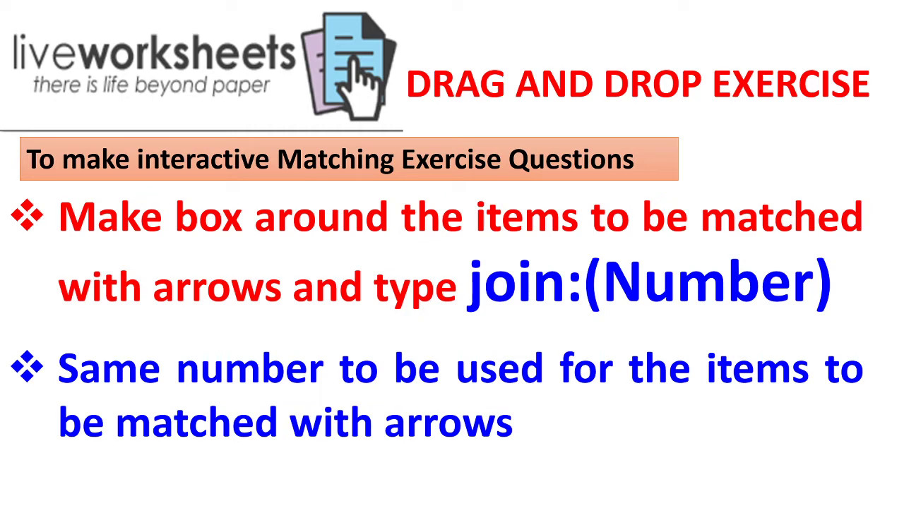
pyautogui.press('Escape')
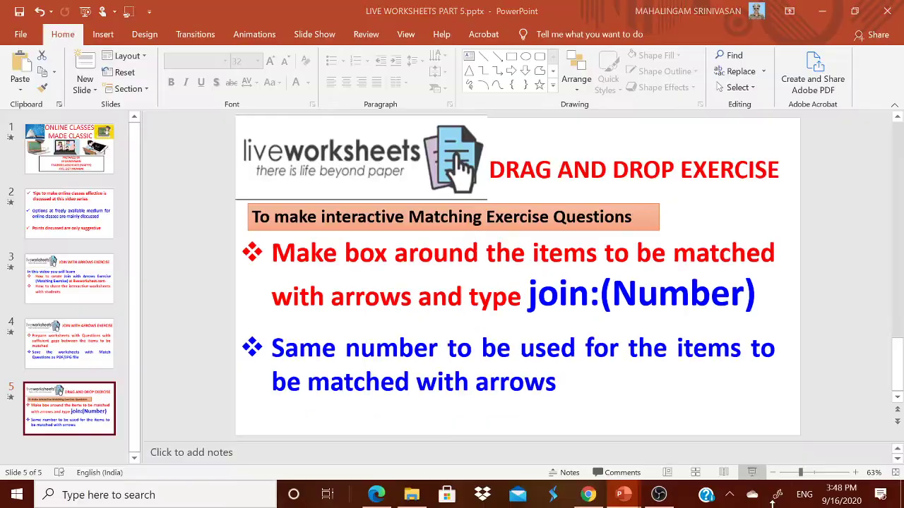
pyautogui.click(589, 496)
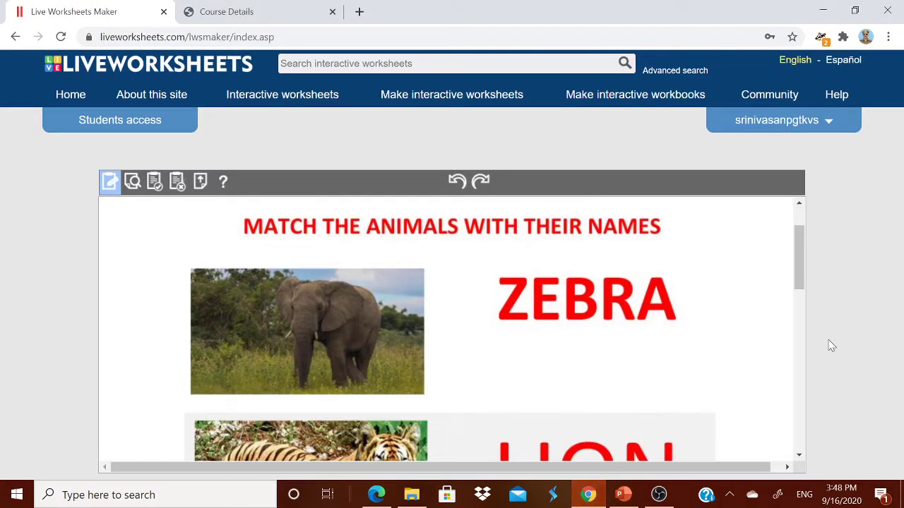
# Step: Draw a box around the elephant picture and enter JOIN:1 in it
pyautogui.scroll(-1, 480, 292)
pyautogui.scroll(1, 445, 291)
pyautogui.moveTo(162, 257)
pyautogui.mouseDown()
pyautogui.moveTo(230, 359)
pyautogui.moveTo(343, 396)
pyautogui.moveTo(414, 407)
pyautogui.moveTo(469, 403)
pyautogui.mouseUp()
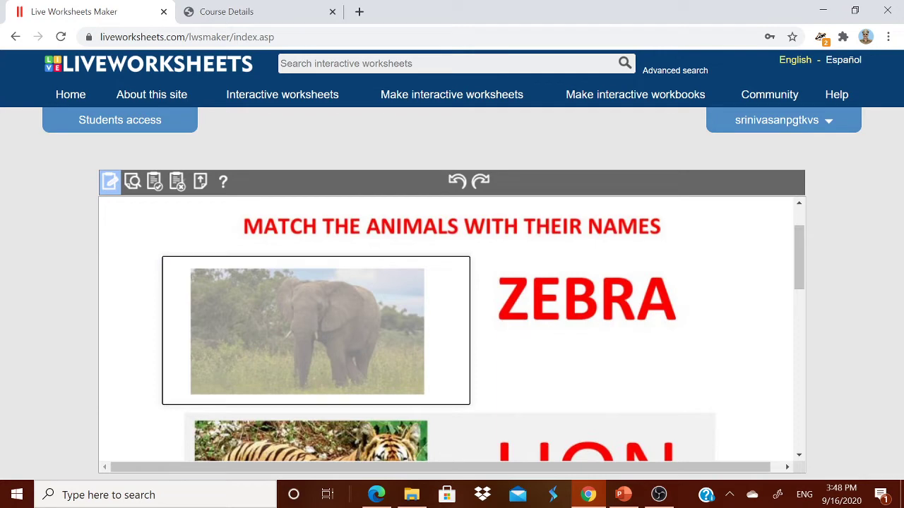
pyautogui.write('JOOOOOOOOOOOOOOOOOOOOIN')
pyautogui.press('BackSpace')
pyautogui.press('BackSpace')
pyautogui.press('BackSpace')
pyautogui.press('BackSpace')
pyautogui.press('BackSpace')
pyautogui.press('BackSpace')
pyautogui.press('BackSpace')
pyautogui.press('BackSpace')
pyautogui.press('BackSpace')
pyautogui.press('BackSpace')
pyautogui.press('BackSpace')
pyautogui.press('BackSpace')
pyautogui.press('BackSpace')
pyautogui.press('BackSpace')
pyautogui.press('BackSpace')
pyautogui.press('BackSpace')
pyautogui.press('BackSpace')
pyautogui.press('BackSpace')
pyautogui.press('BackSpace')
pyautogui.press('BackSpace')
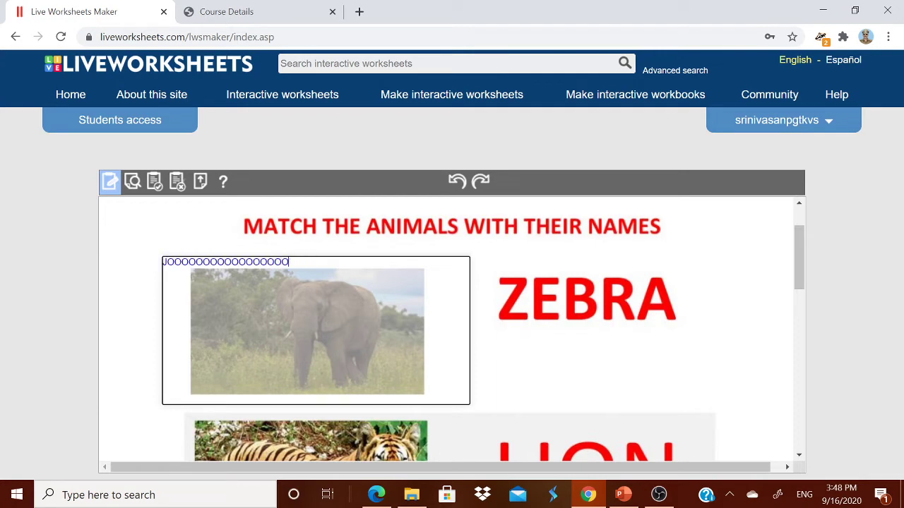
pyautogui.press('BackSpace')
pyautogui.write('IN:1')
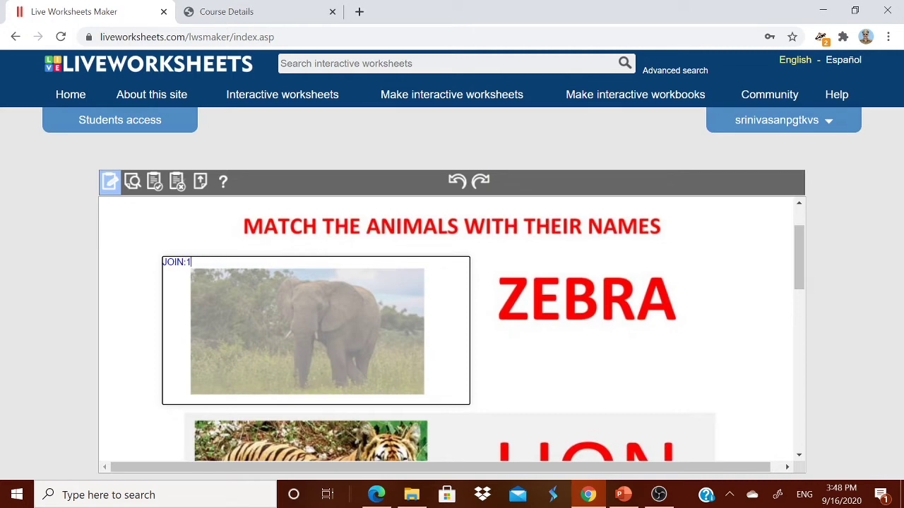
# Step: Draw a box around the tiger picture and enter JOIN:2 in it
pyautogui.scroll(-2, 165, 304)
pyautogui.moveTo(169, 268); pyautogui.dragTo(454, 446)
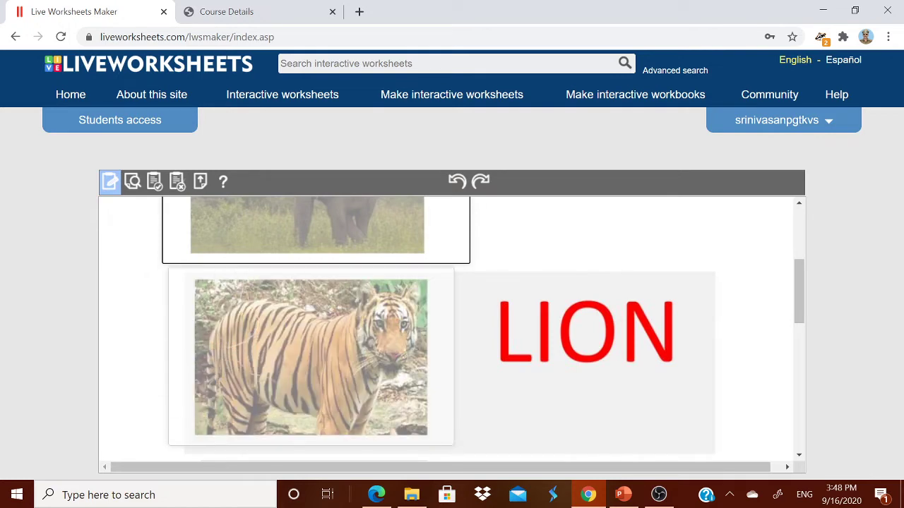
pyautogui.write('J')
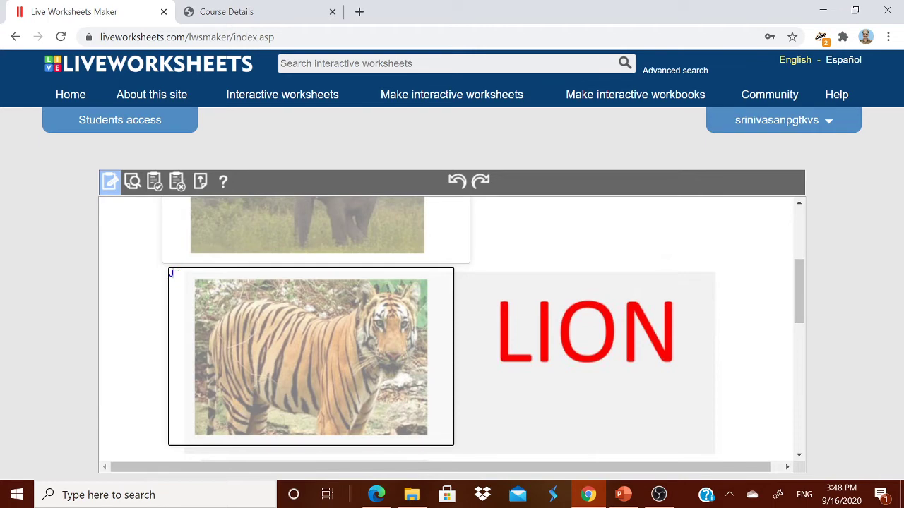
pyautogui.write('OIN:2')
pyautogui.scroll(-2, 318, 359)
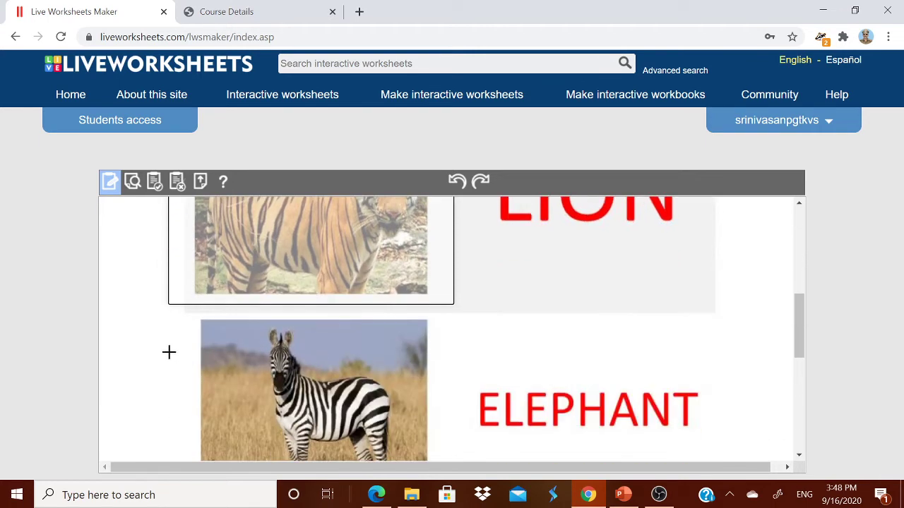
pyautogui.moveTo(163, 314); pyautogui.dragTo(482, 456)
pyautogui.scroll(-1, 455, 412)
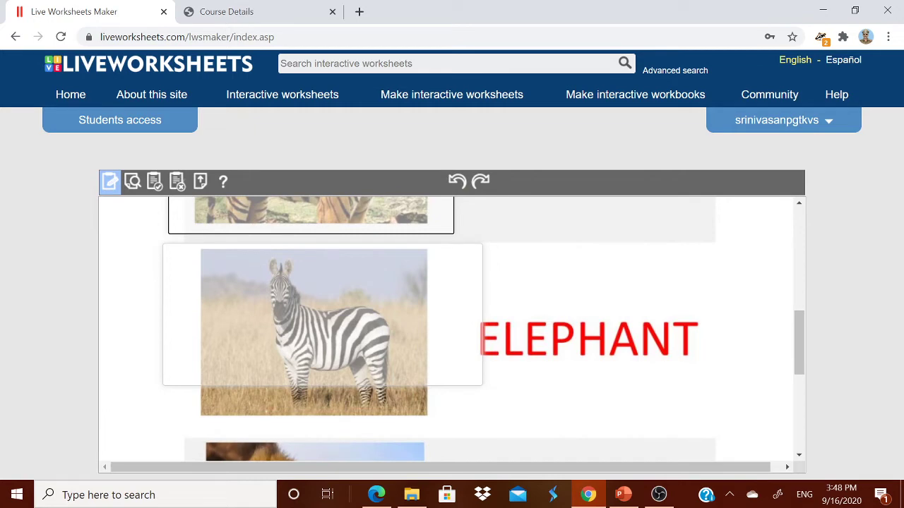
pyautogui.click(163, 249)
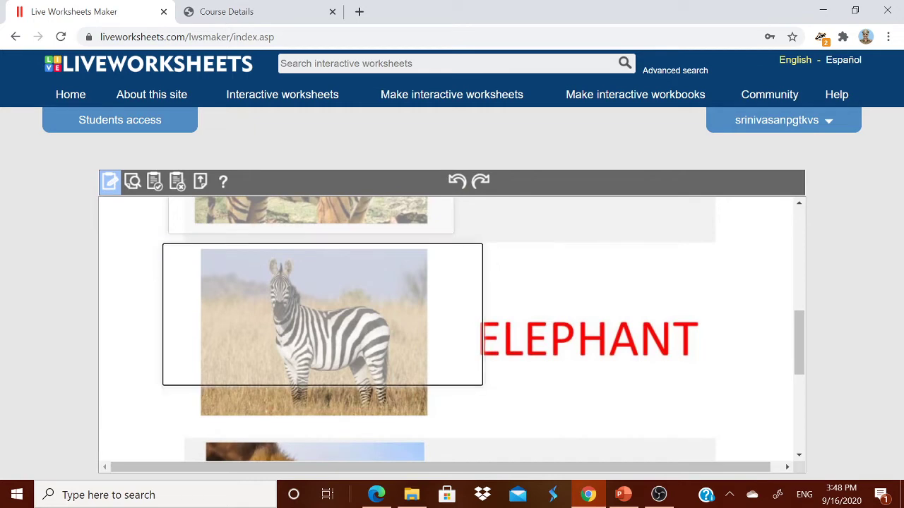
pyautogui.click(479, 387)
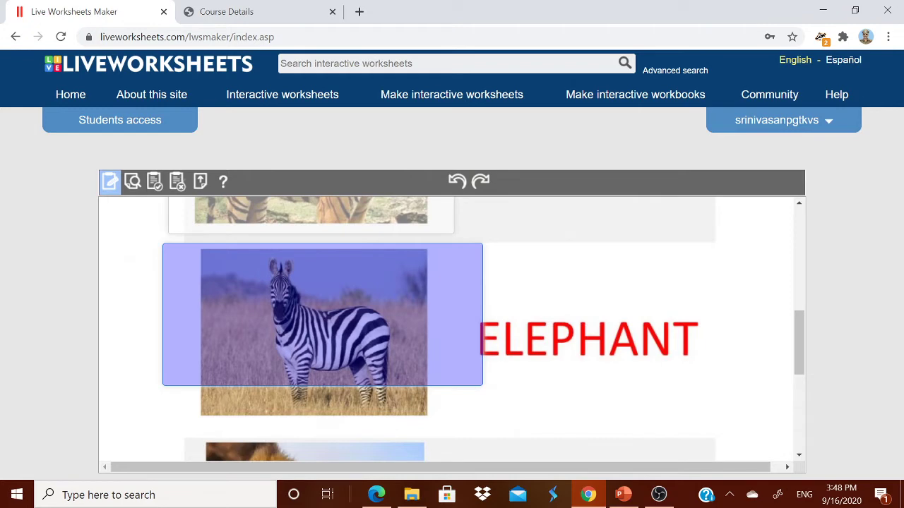
pyautogui.press('Delete')
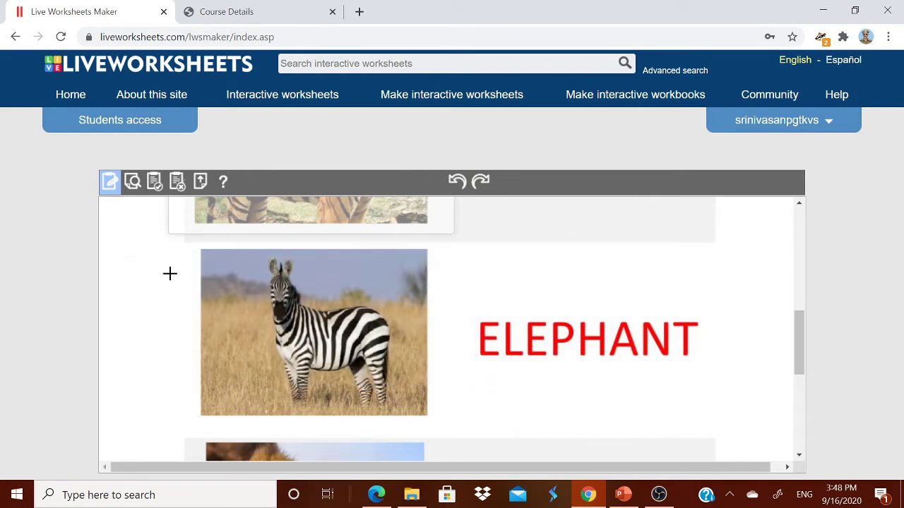
# Step: Draw boxes around the whole zebra picture and the lion picture, entering JOIN:3 for the zebra and JOIN:4 for the lion
pyautogui.moveTo(174, 246); pyautogui.dragTo(444, 424)
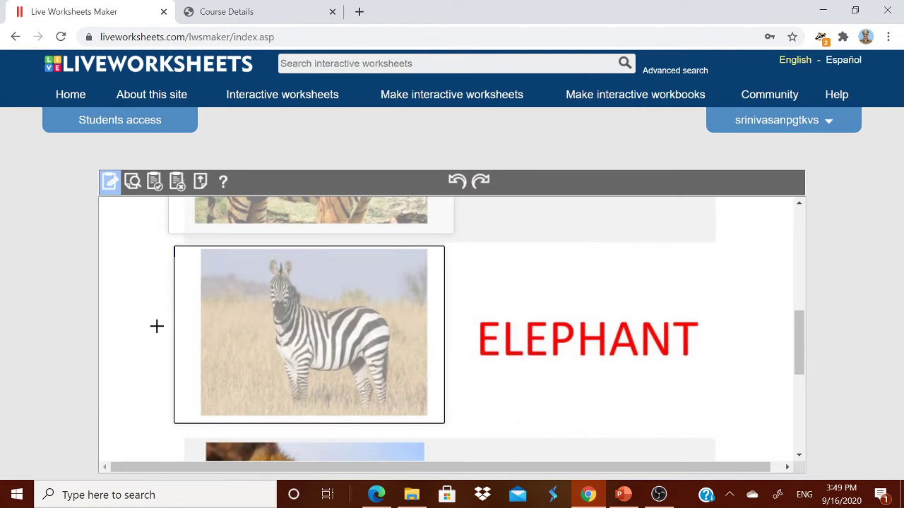
pyautogui.write('JOIN:3')
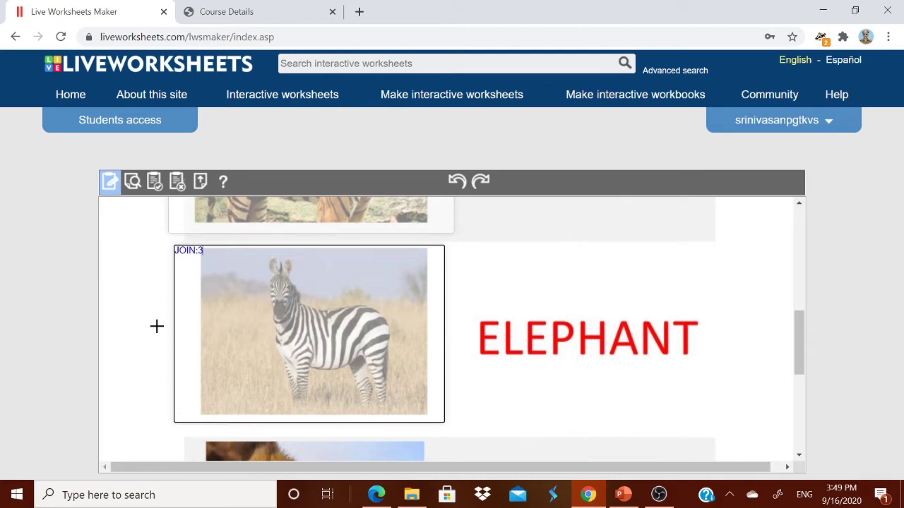
pyautogui.scroll(-3, 155, 323)
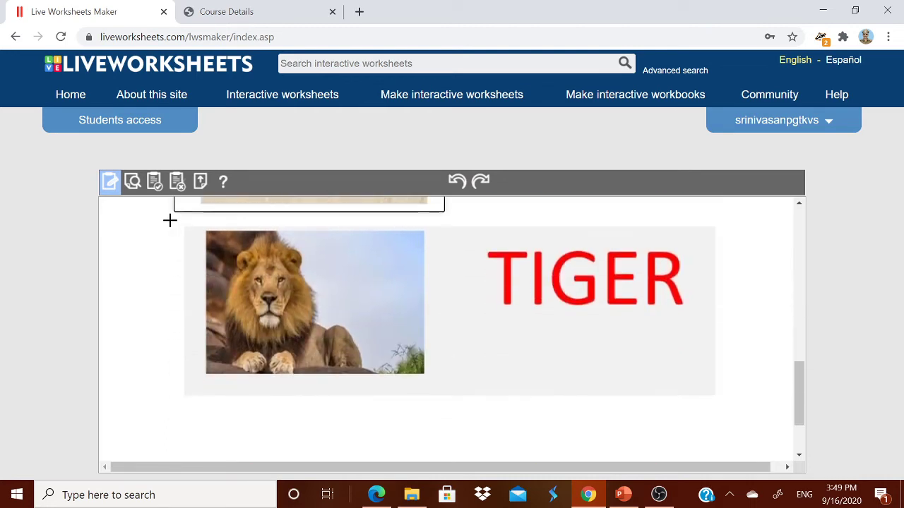
pyautogui.moveTo(169, 219); pyautogui.dragTo(476, 393)
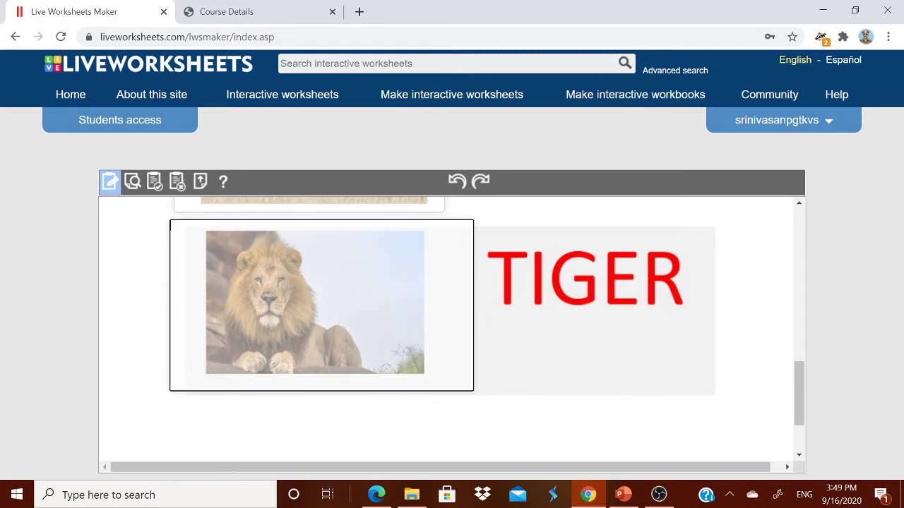
pyautogui.write('JOIN:4')
# Step: Draw a box around the word ZEBRA and enter JOIN:3 in it to match the zebra picture
pyautogui.scroll(5, 671, 342)
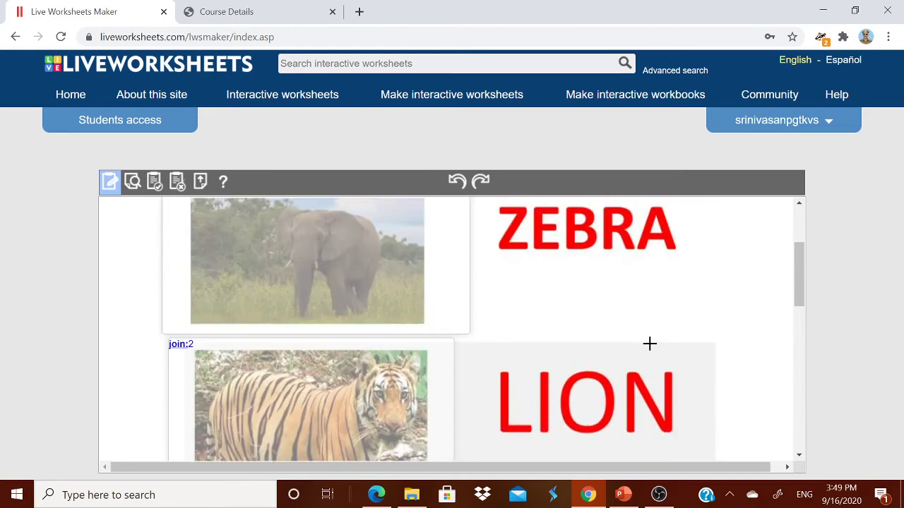
pyautogui.scroll(3, 649, 346)
pyautogui.scroll(-5, 650, 350)
pyautogui.scroll(3, 650, 349)
pyautogui.scroll(1, 650, 348)
pyautogui.moveTo(490, 258)
pyautogui.mouseDown()
pyautogui.moveTo(503, 317)
pyautogui.moveTo(670, 347)
pyautogui.moveTo(712, 344)
pyautogui.mouseUp()
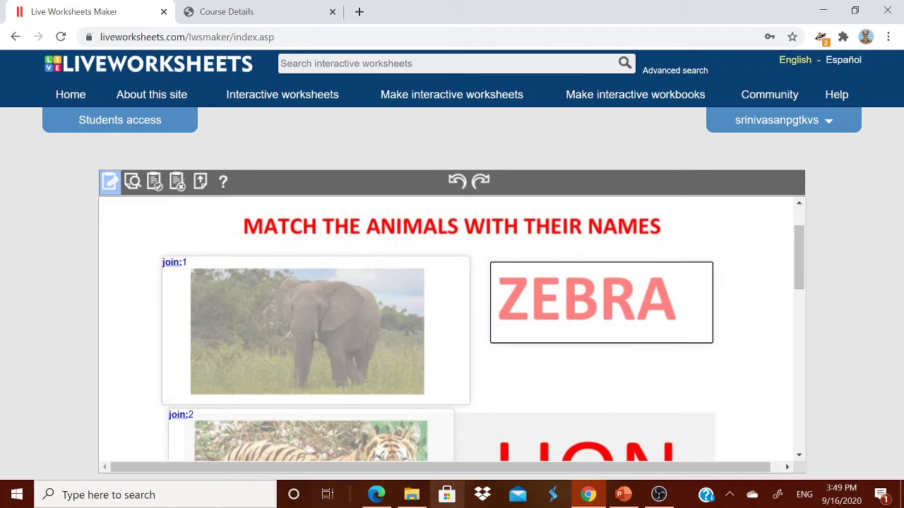
pyautogui.write('JOIN:')
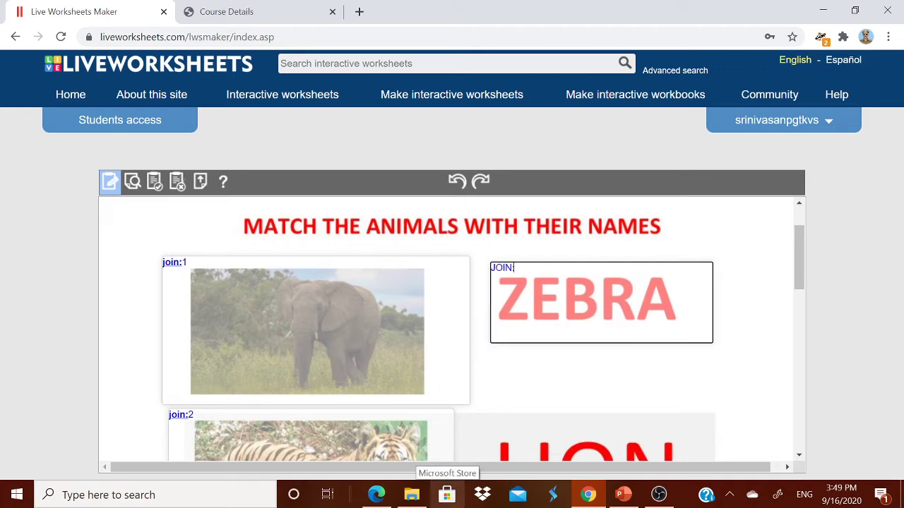
pyautogui.write('3')
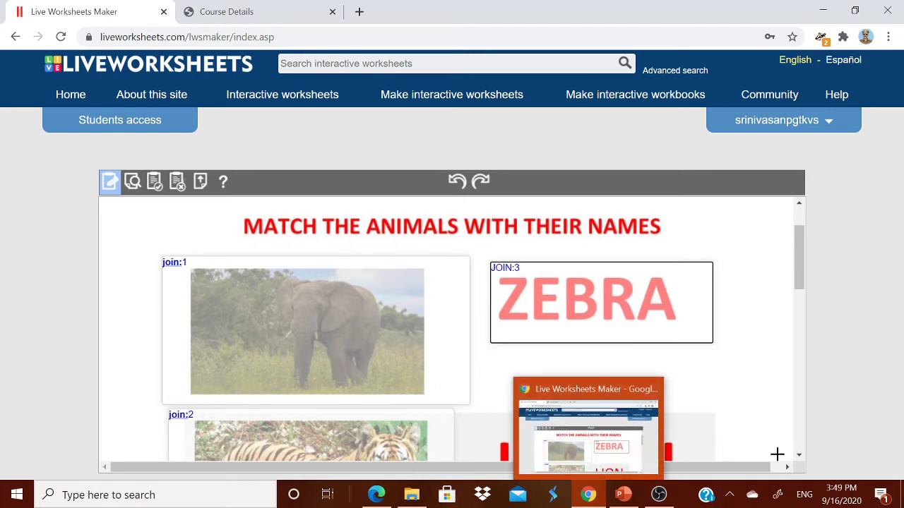
# Step: Draw a box around the word LION and enter JOIN:4 in it to match the lion picture
pyautogui.scroll(-2, 750, 373)
pyautogui.moveTo(488, 284); pyautogui.dragTo(719, 385)
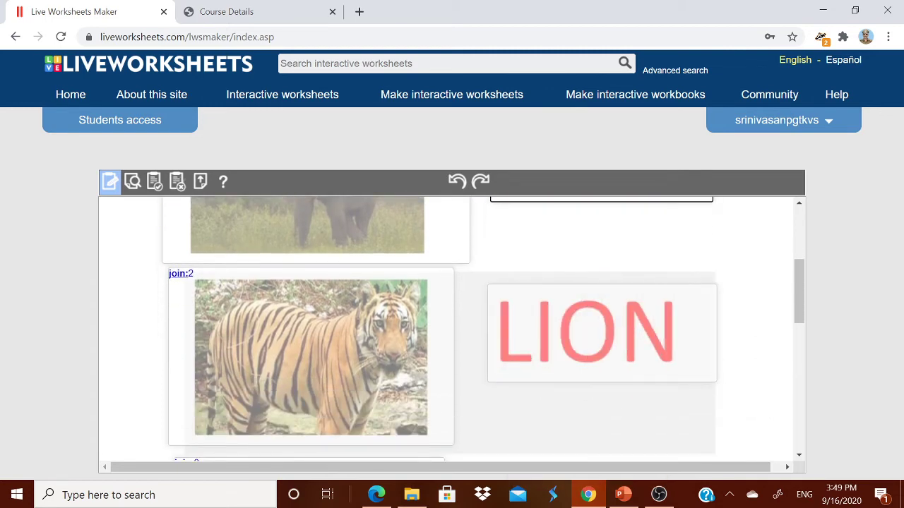
pyautogui.write('JION')
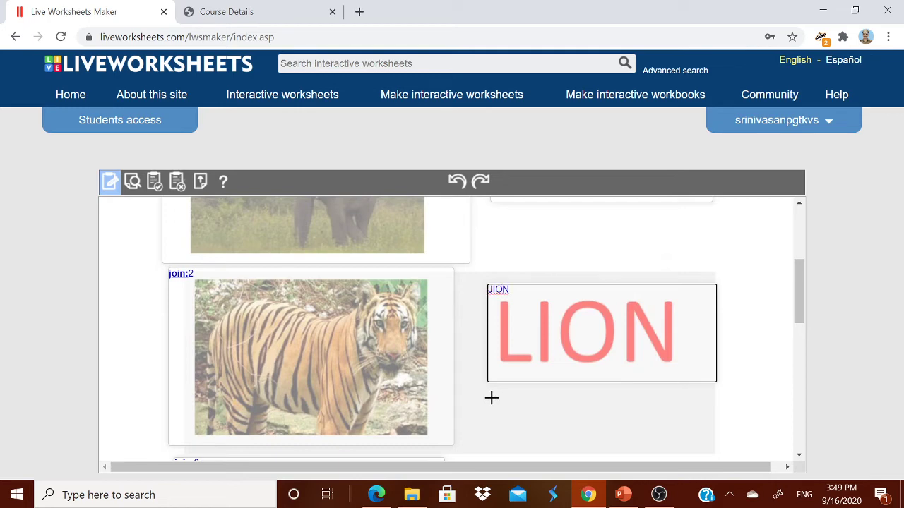
pyautogui.press('BackSpace')
pyautogui.press('BackSpace')
pyautogui.press('BackSpace')
pyautogui.write('OIN')
# Step: Draw a box around the word ELEPHANT and enter JOIN:1 in it to match the elephant picture
pyautogui.scroll(-3, 491, 398)
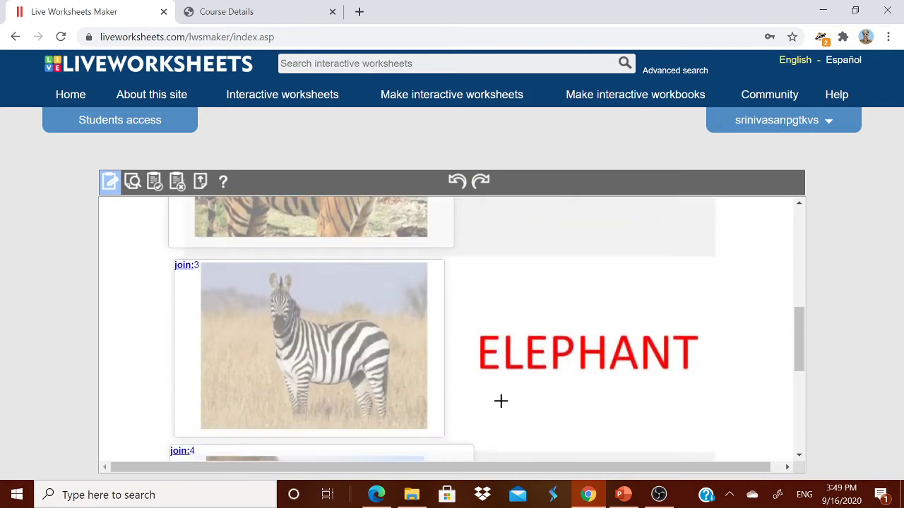
pyautogui.moveTo(465, 285); pyautogui.dragTo(738, 383)
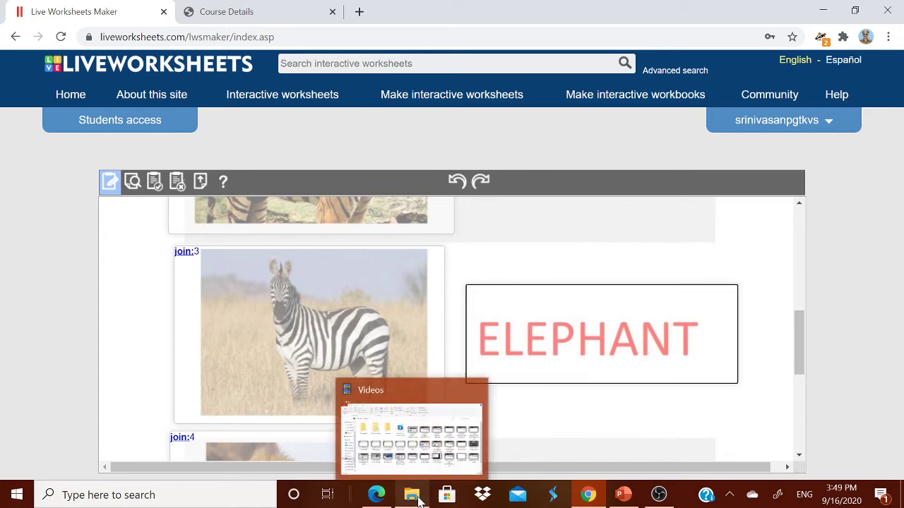
pyautogui.write('JOIN:1')
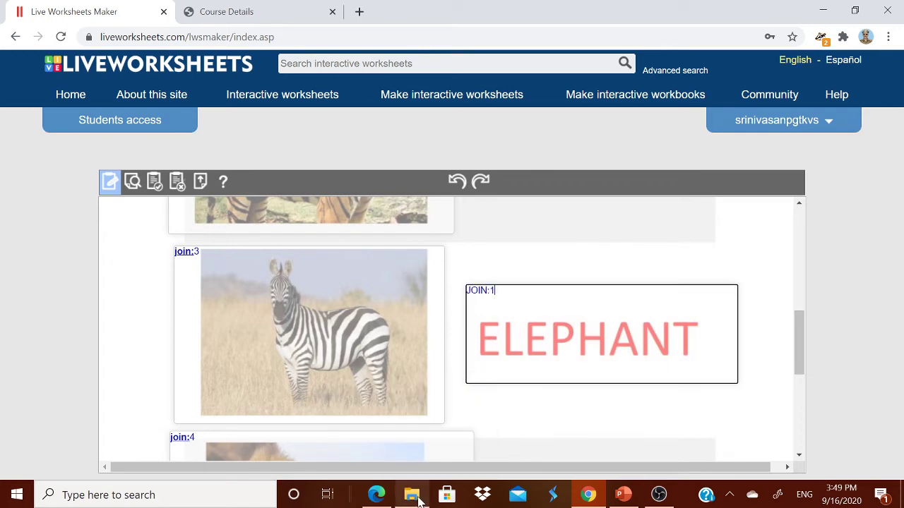
pyautogui.scroll(-3, 555, 251)
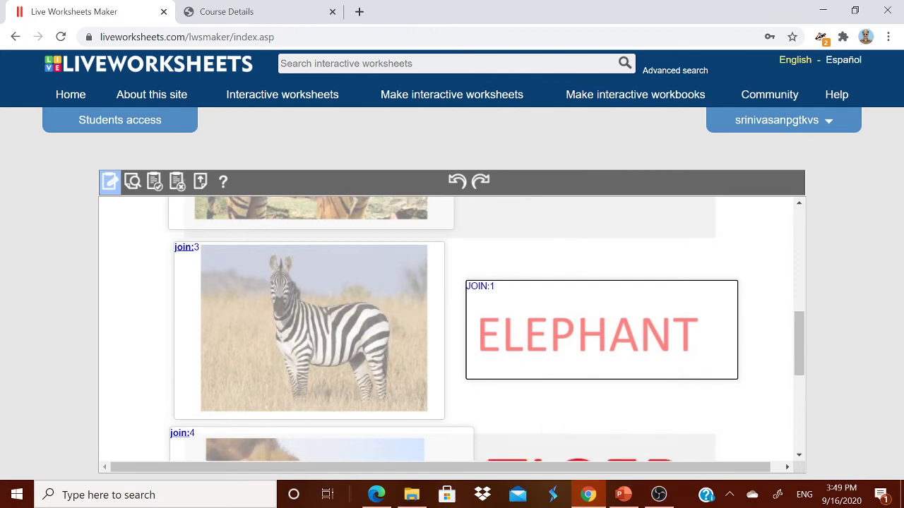
pyautogui.scroll(7, 497, 262)
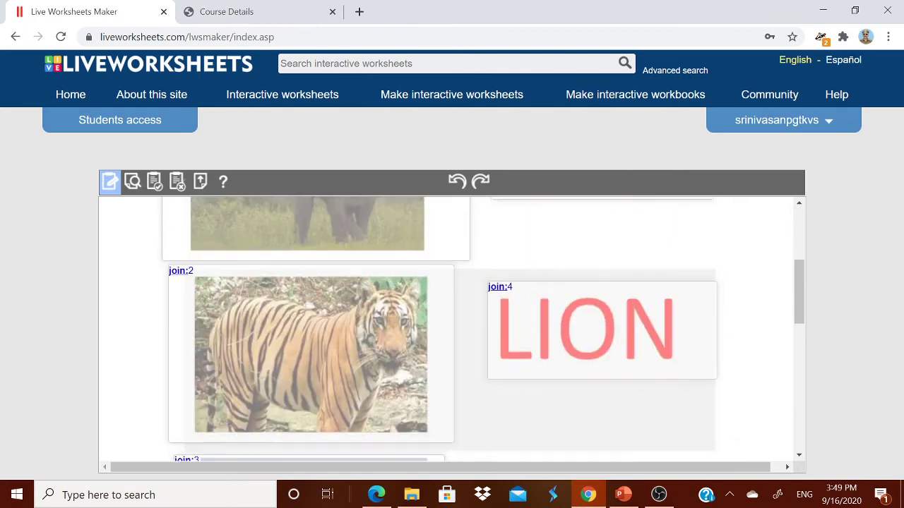
# Step: Draw a box around the word TIGER and enter JOIN:2 in it to match the tiger picture
pyautogui.scroll(-6, 543, 339)
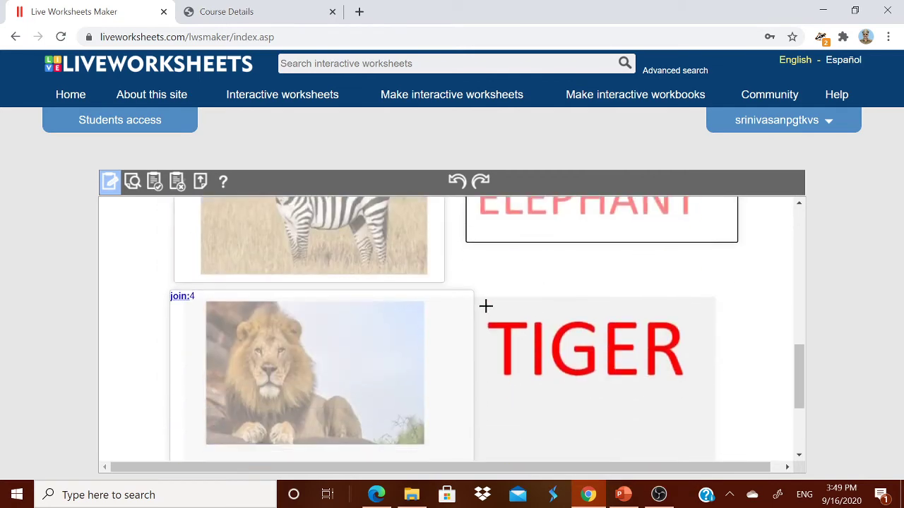
pyautogui.moveTo(484, 302); pyautogui.dragTo(713, 388)
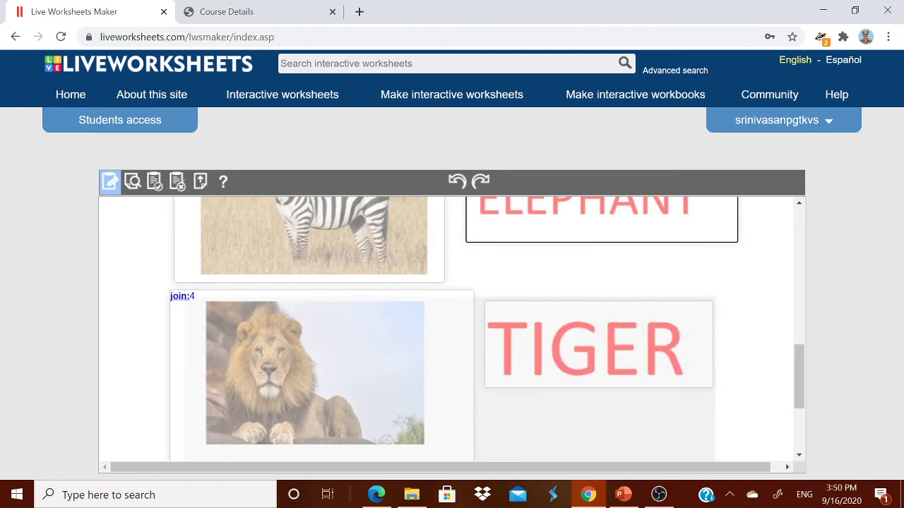
pyautogui.write('JOIN')
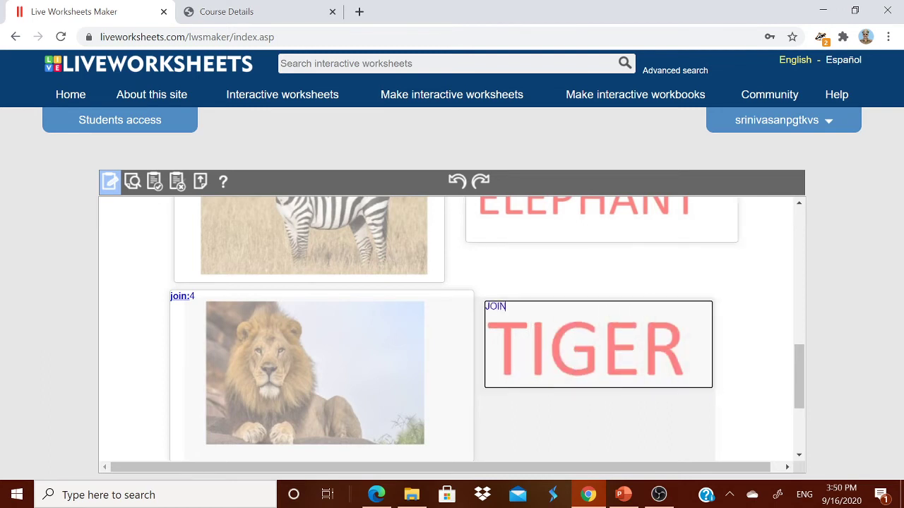
pyautogui.write(':2')
# Step: Save the worksheet as private, with the title MATCH ANIMALS
pyautogui.click(154, 182)
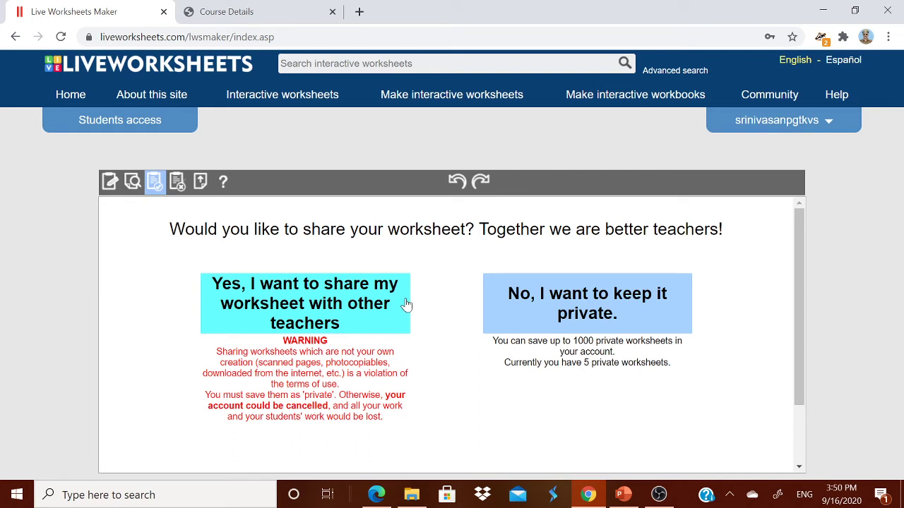
pyautogui.click(569, 318)
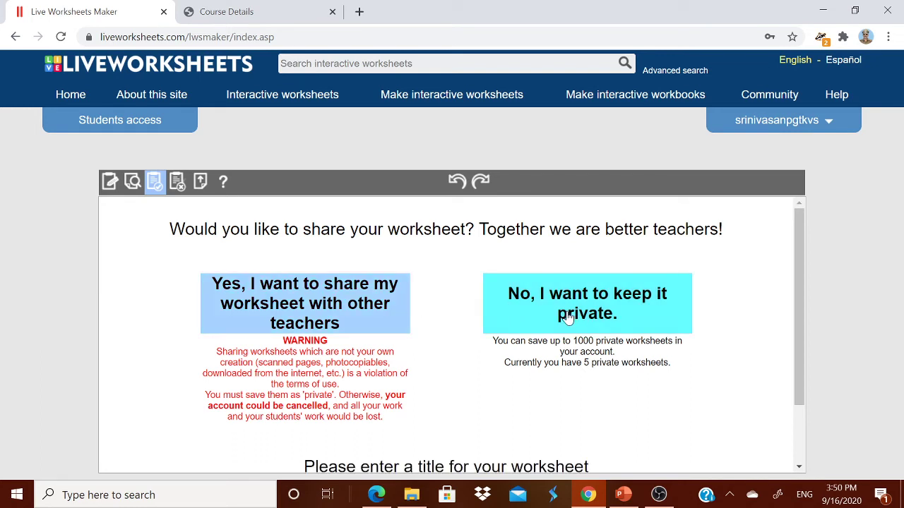
pyautogui.scroll(-1, 466, 352)
pyautogui.click(446, 404)
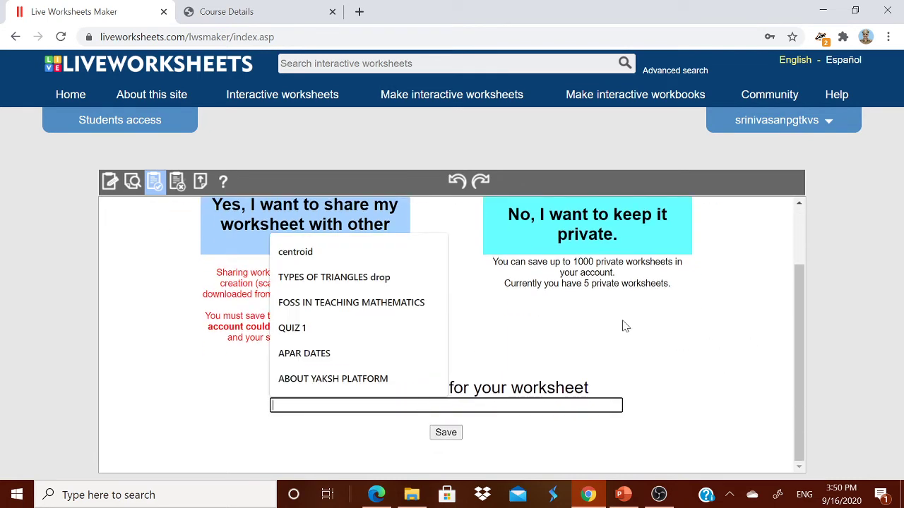
pyautogui.write('MATH')
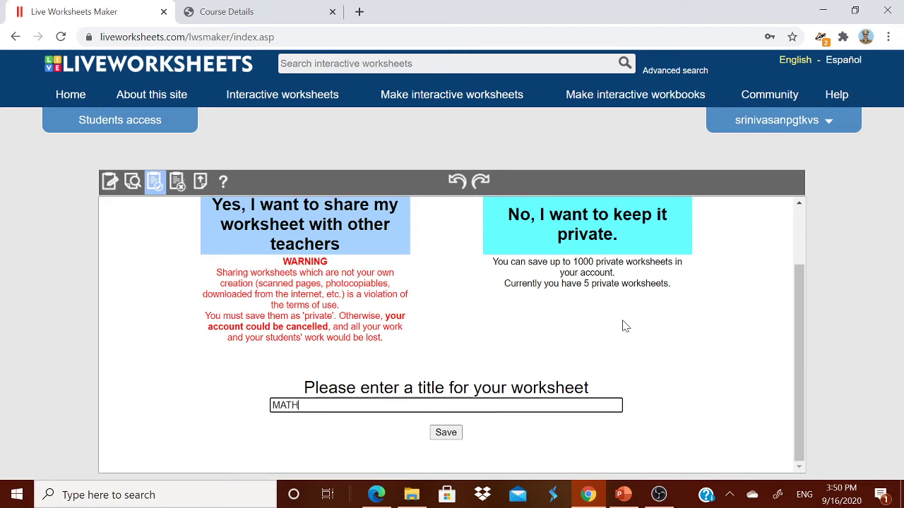
pyautogui.press('BackSpace')
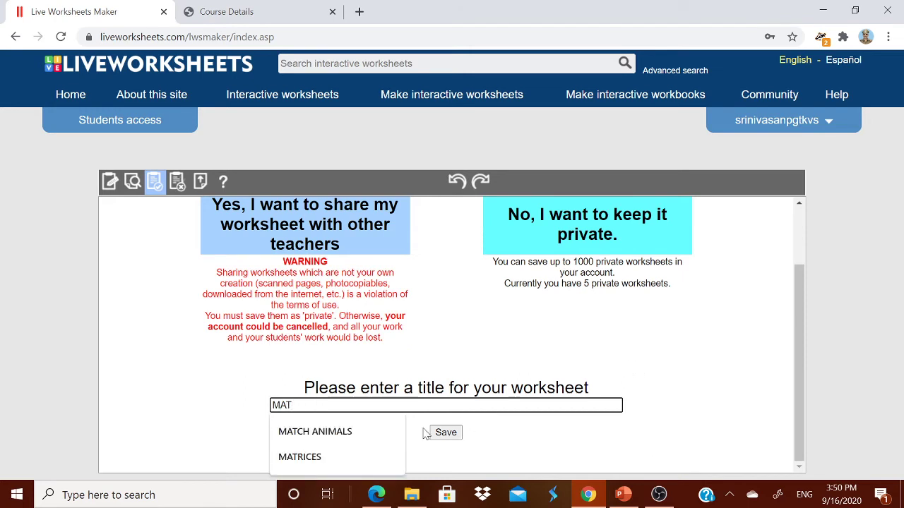
pyautogui.click(367, 431)
pyautogui.click(451, 437)
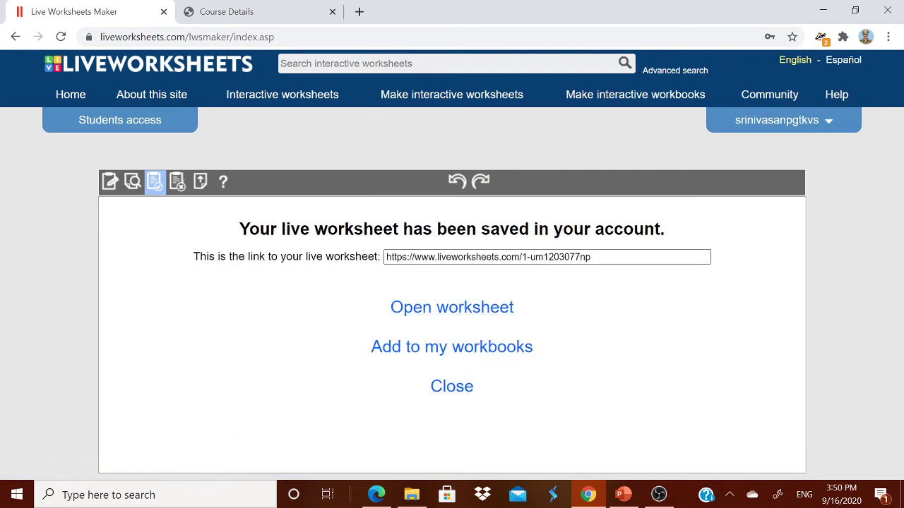
# Step: Open the saved worksheet and join the elephant and tiger pictures to the words ELEPHANT and TIGER
pyautogui.click(487, 313)
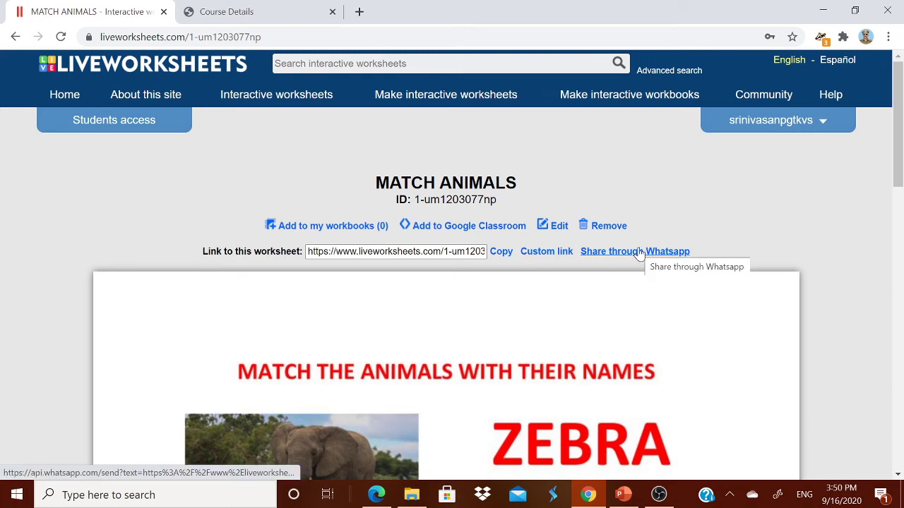
pyautogui.scroll(-3, 639, 254)
pyautogui.scroll(-1, 639, 254)
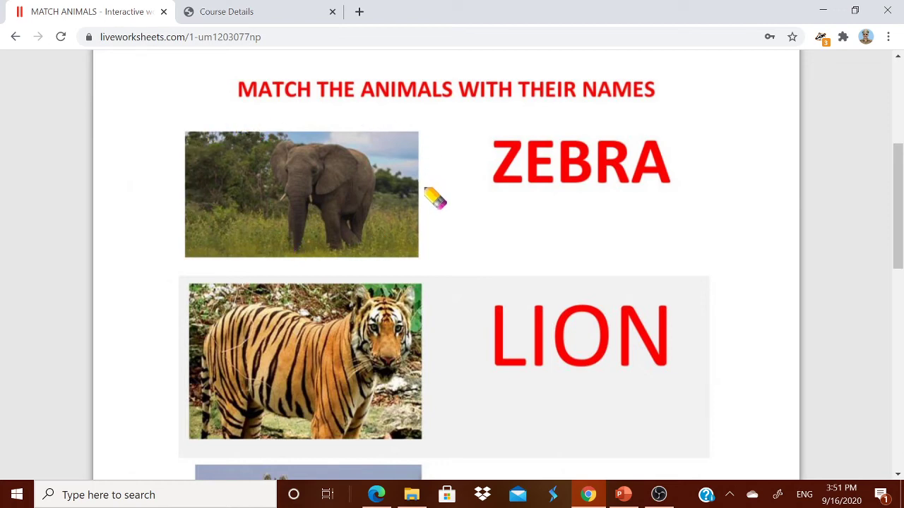
pyautogui.scroll(-1, 334, 200)
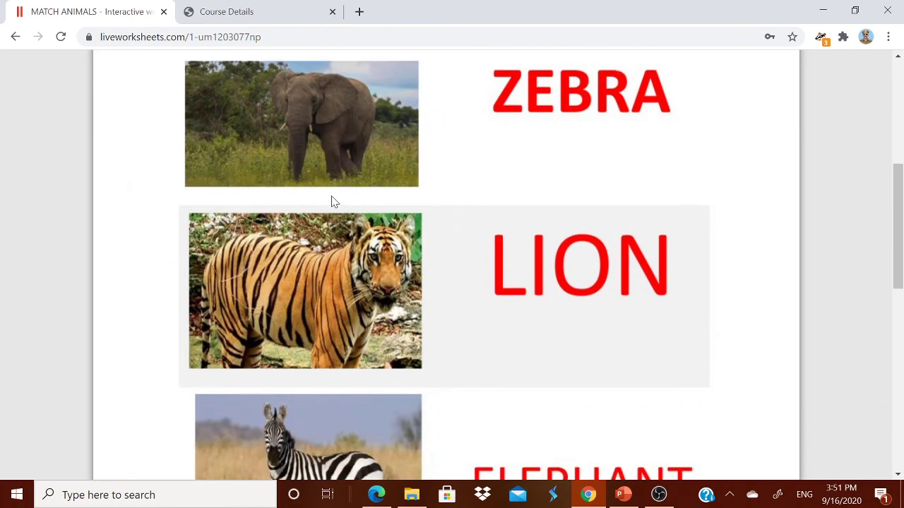
pyautogui.moveTo(331, 117); pyautogui.dragTo(582, 423)
pyautogui.scroll(-1, 561, 459)
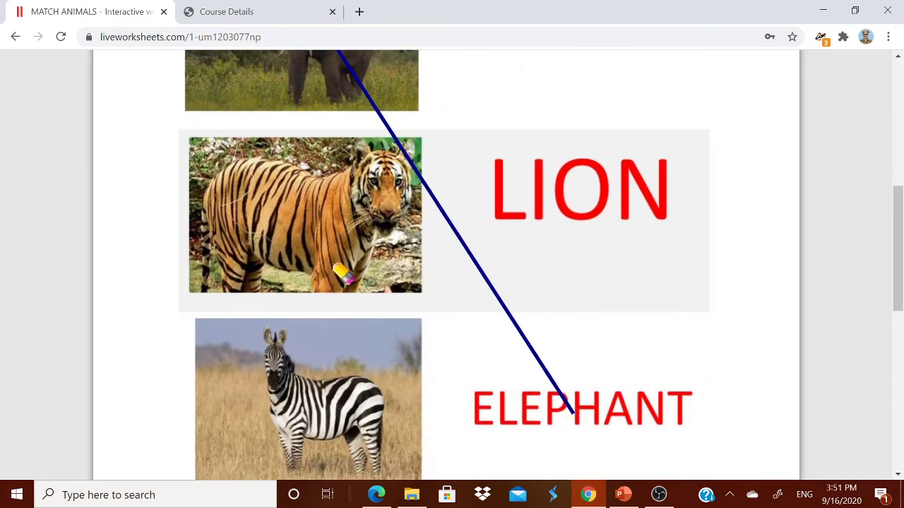
pyautogui.scroll(-2, 346, 258)
pyautogui.moveTo(333, 115); pyautogui.dragTo(552, 416)
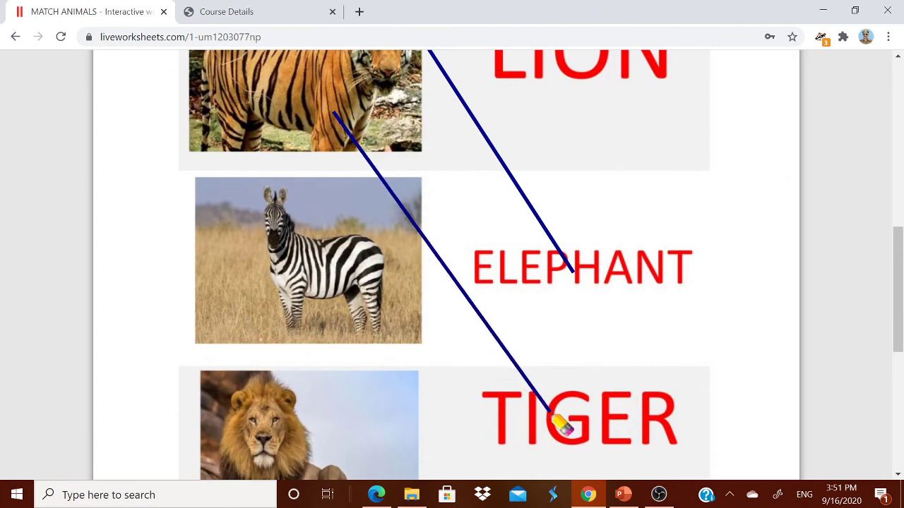
# Step: Join the zebra picture to the word ZEBRA and the lion picture to the word LION
pyautogui.scroll(3, 347, 345)
pyautogui.moveTo(310, 444); pyautogui.dragTo(565, 107)
pyautogui.scroll(-3, 364, 360)
pyautogui.moveTo(310, 419)
pyautogui.mouseDown()
pyautogui.moveTo(512, 170)
pyautogui.moveTo(550, 74)
pyautogui.mouseUp()
pyautogui.scroll(1, 550, 74)
pyautogui.scroll(-1, 456, 352)
# Step: Finish the worksheet and show the form for emailing the answers, going to the teacher's email or key code field
pyautogui.scroll(-5, 456, 351)
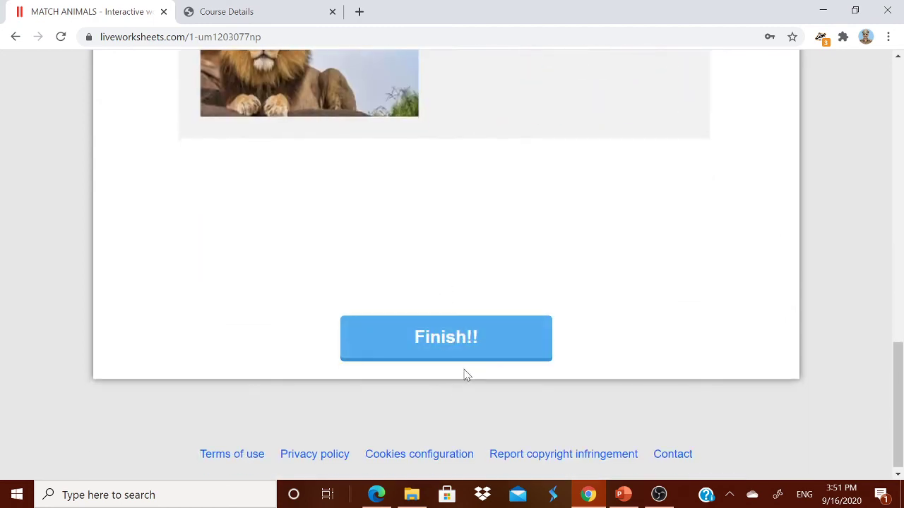
pyautogui.click(478, 346)
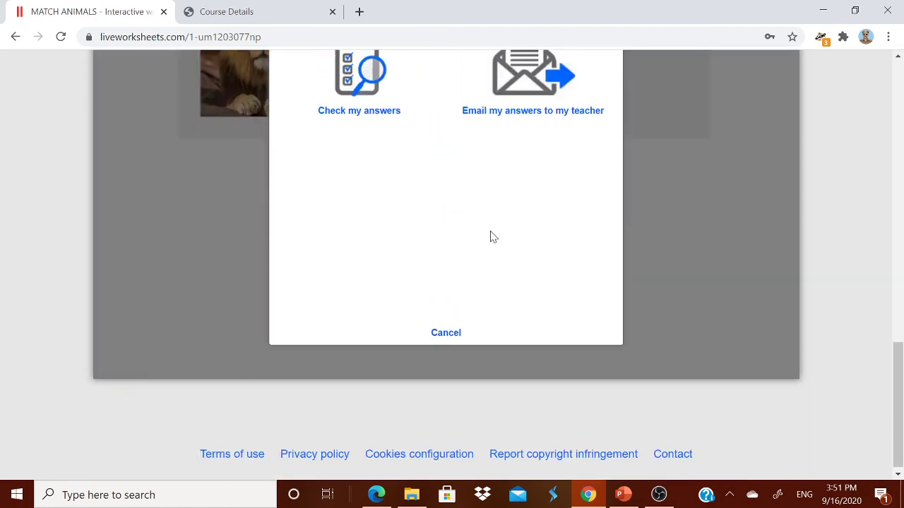
pyautogui.scroll(1, 469, 249)
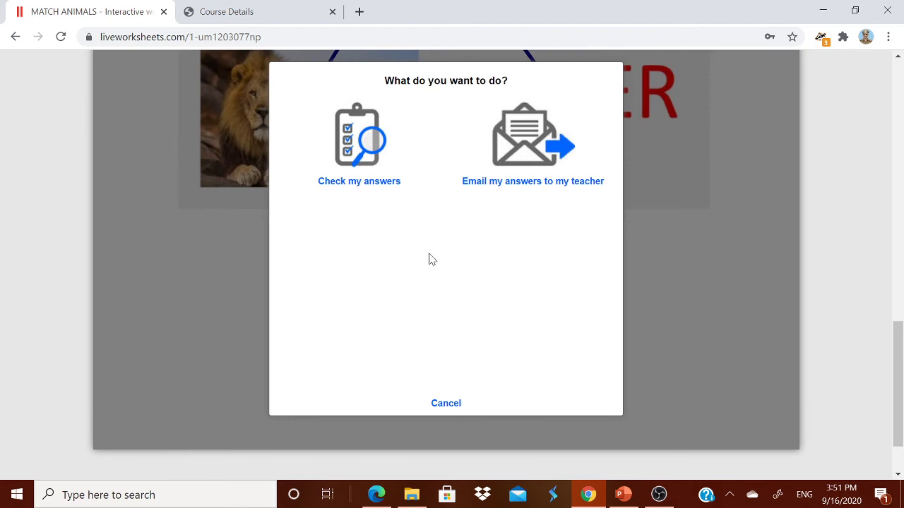
pyautogui.click(515, 173)
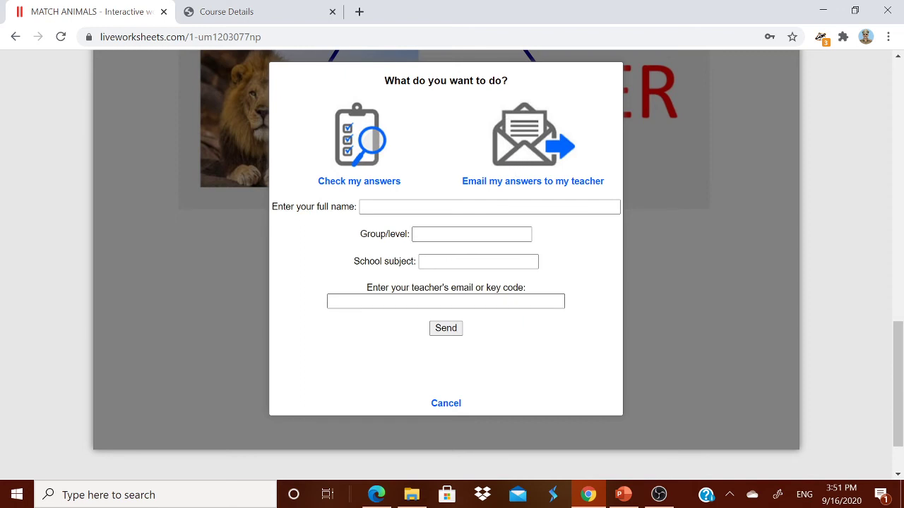
pyautogui.click(437, 301)
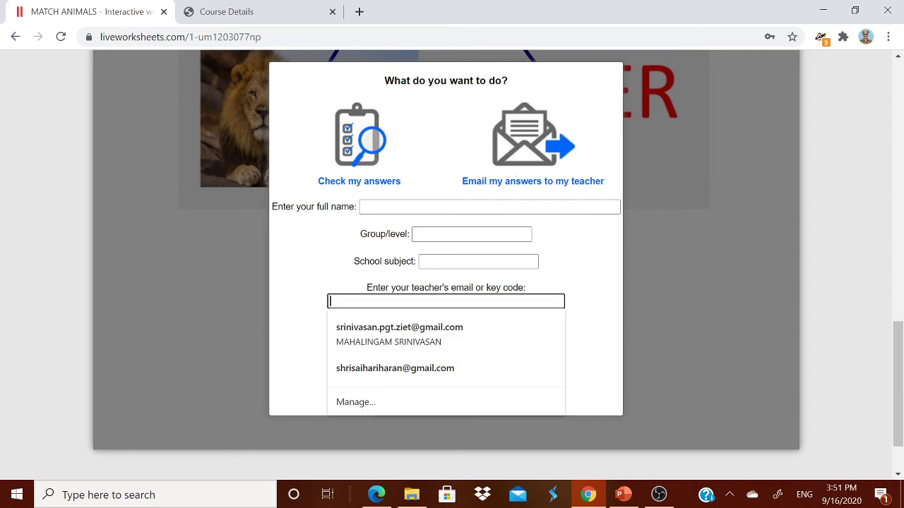
# Step: Check the answers instead of emailing them, and review the marked matches and the score on the worksheet
pyautogui.click(366, 164)
pyautogui.scroll(-2, 403, 226)
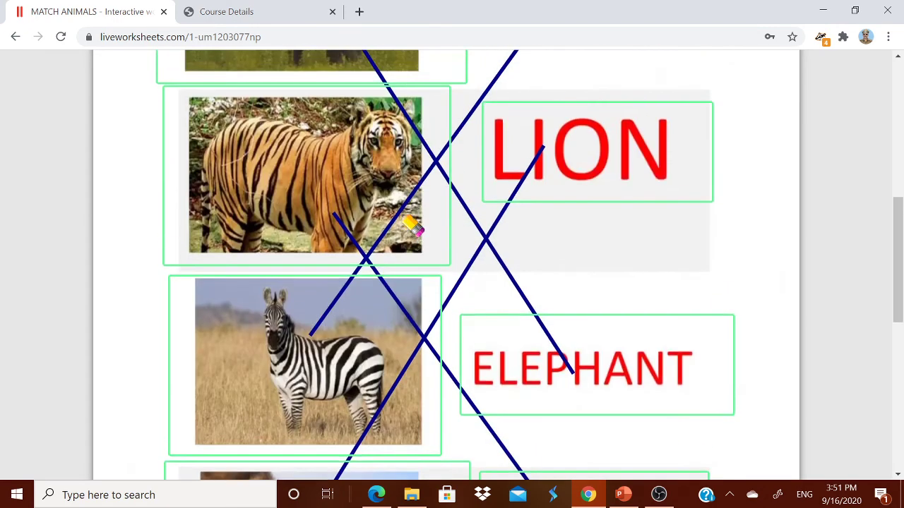
pyautogui.scroll(5, 413, 225)
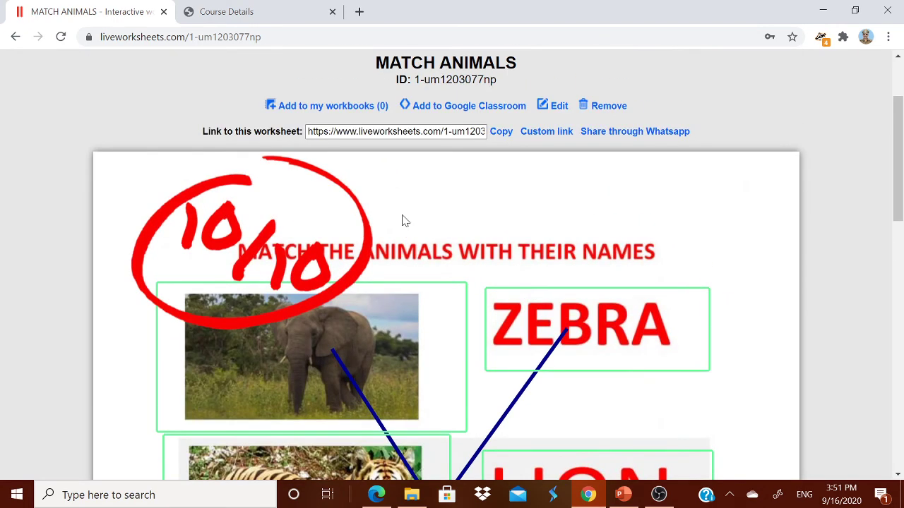
pyautogui.scroll(2, 483, 231)
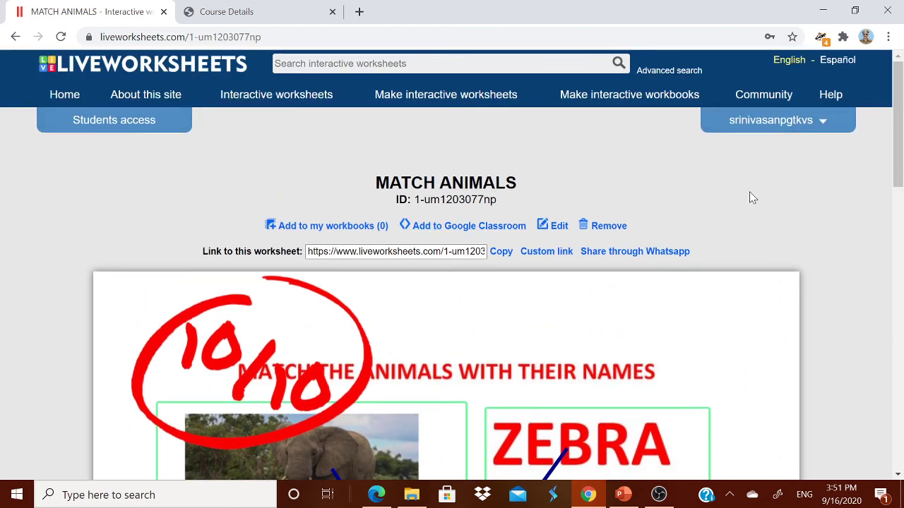
# Step: Go to the private list of my worksheets, browse it and open the second MATCH ANIMALS worksheet
pyautogui.click(778, 133)
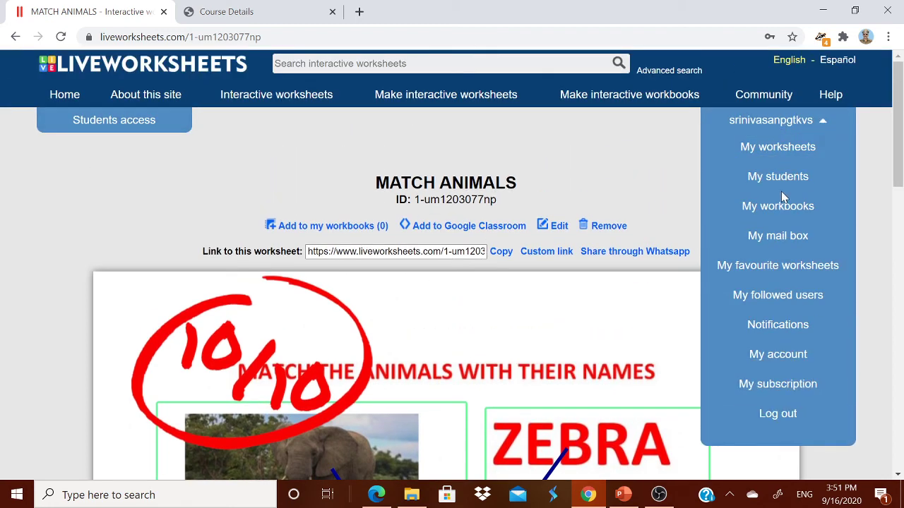
pyautogui.click(792, 153)
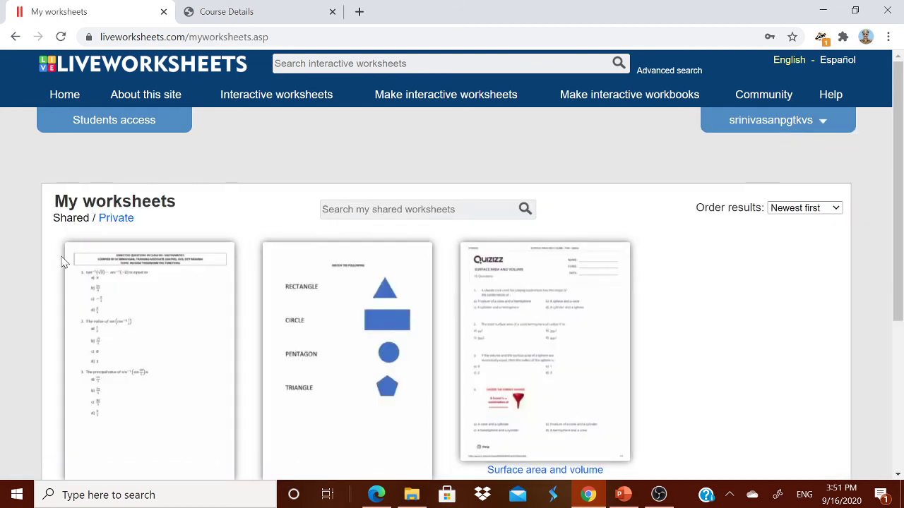
pyautogui.click(124, 223)
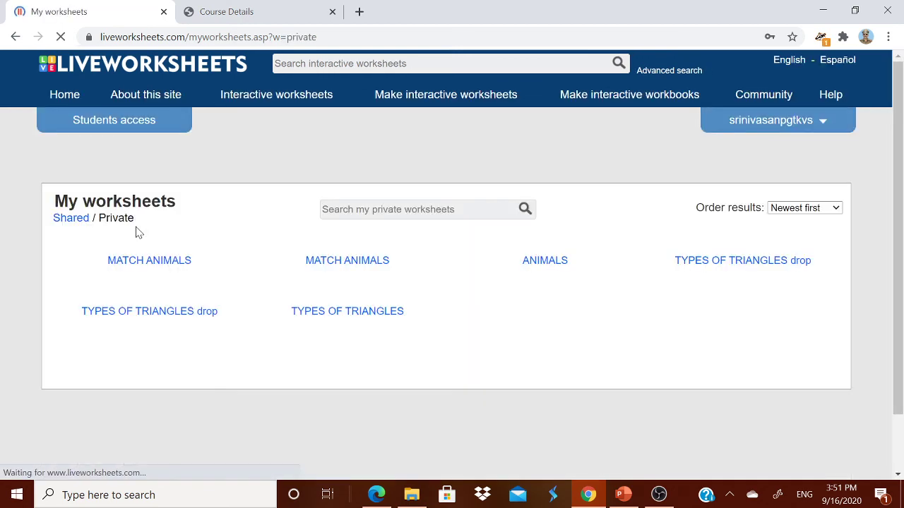
pyautogui.scroll(-2, 385, 337)
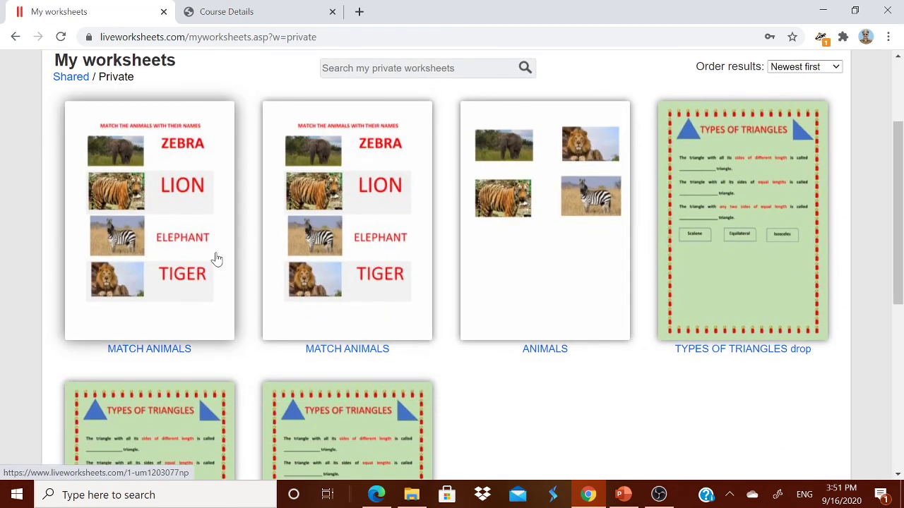
pyautogui.scroll(-2, 217, 259)
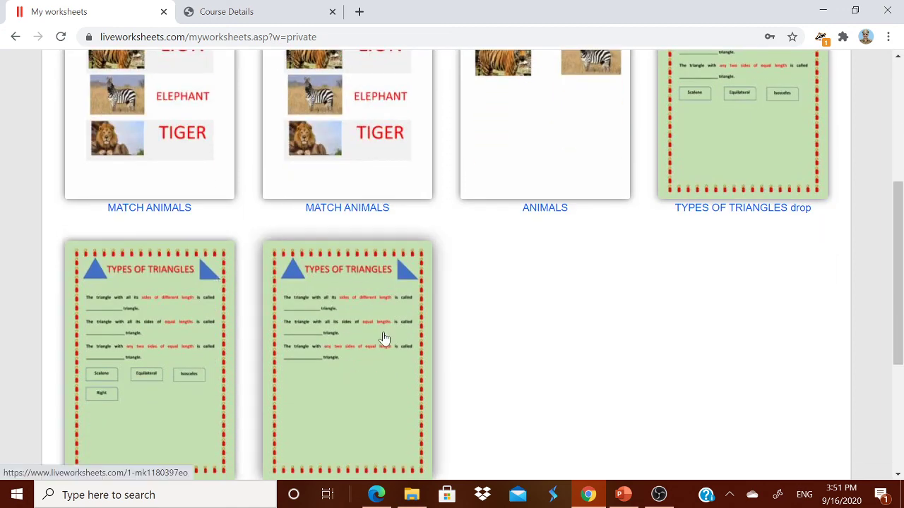
pyautogui.scroll(2, 504, 356)
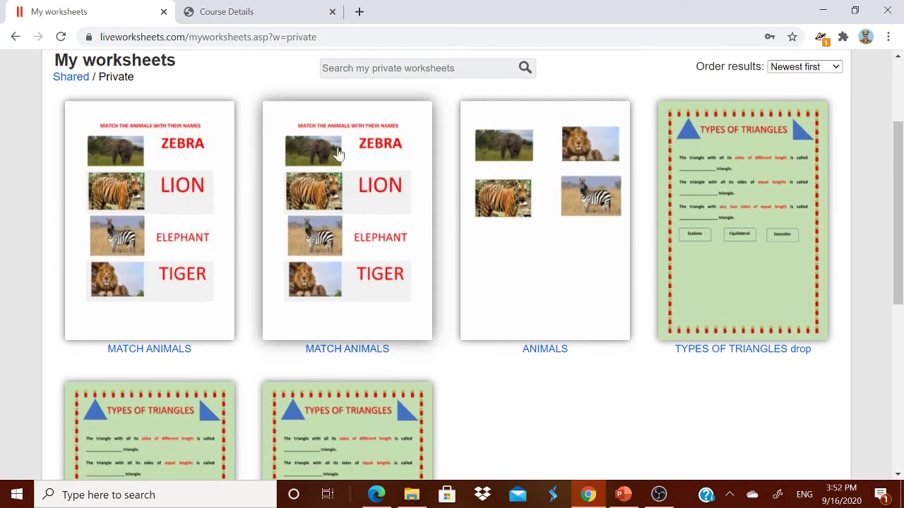
pyautogui.click(349, 256)
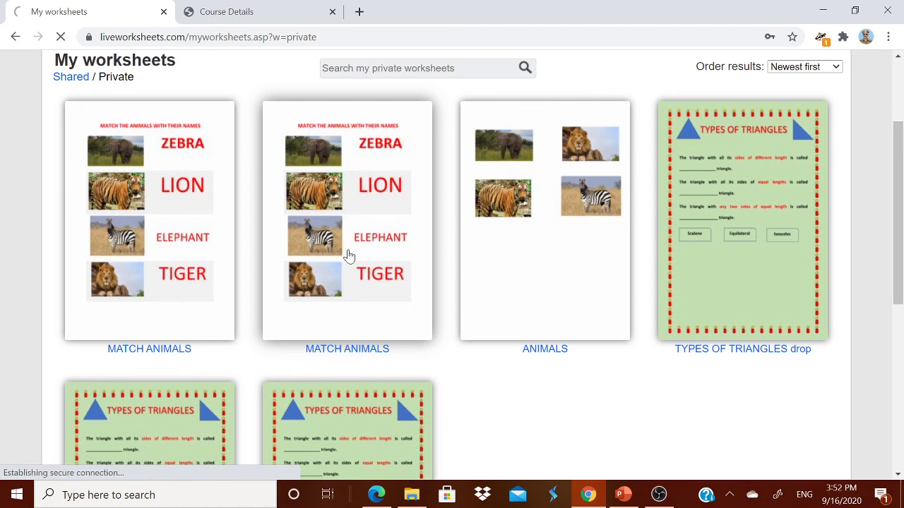